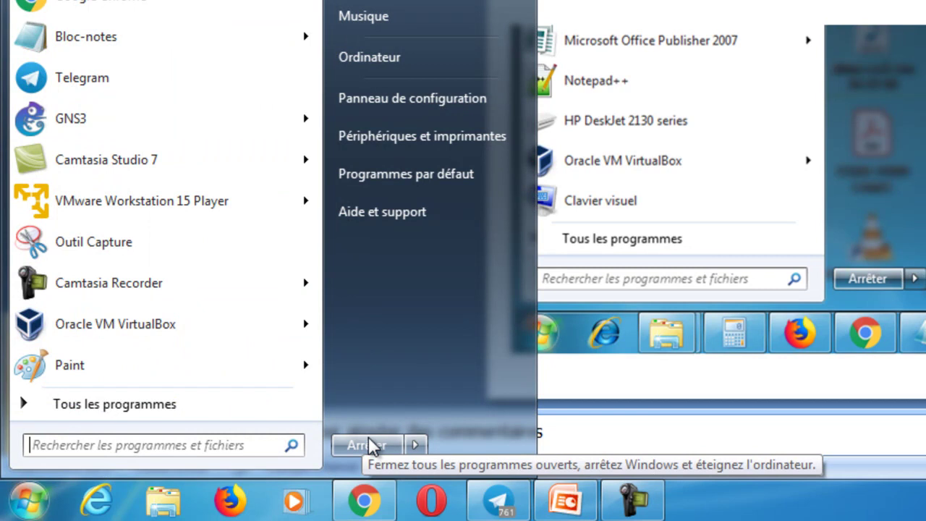
View the computer's shutdown options, such as restart, lock and sleep, without choosing any of them
left_click(418, 447)
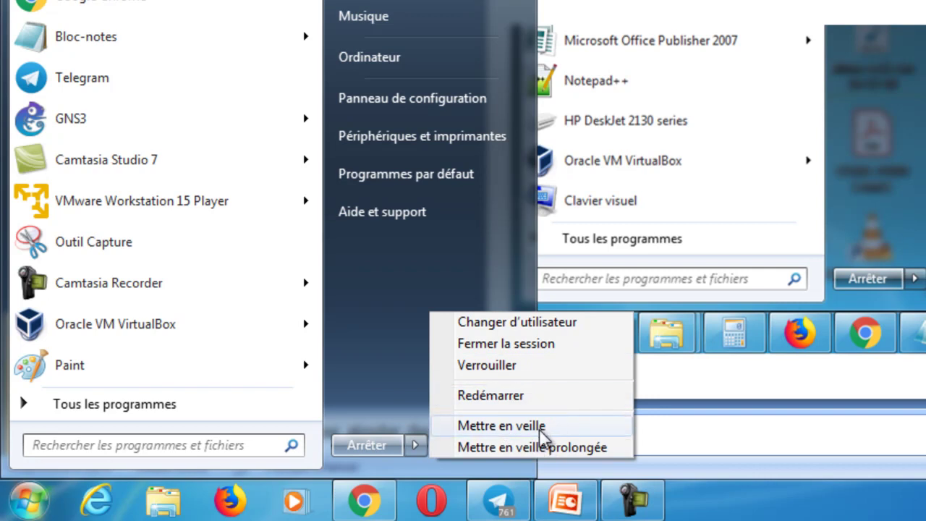
left_click(723, 453)
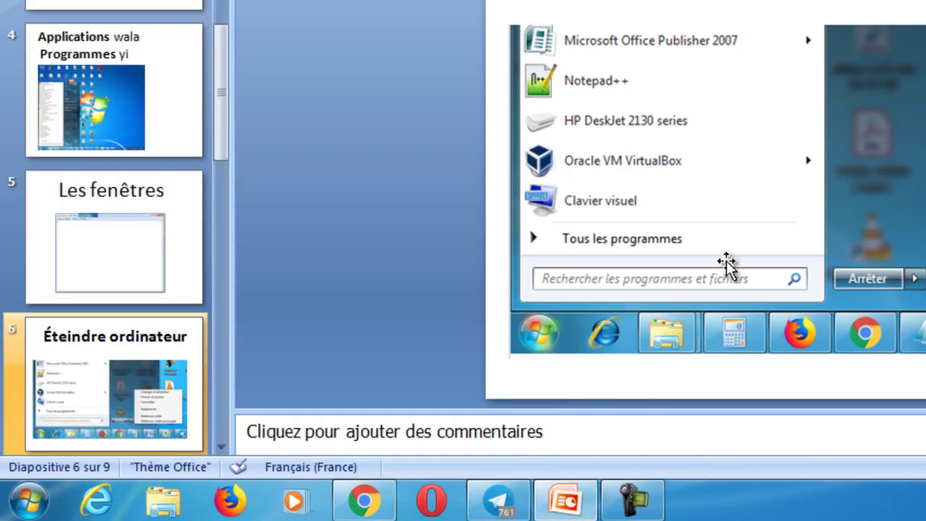
left_click(27, 496)
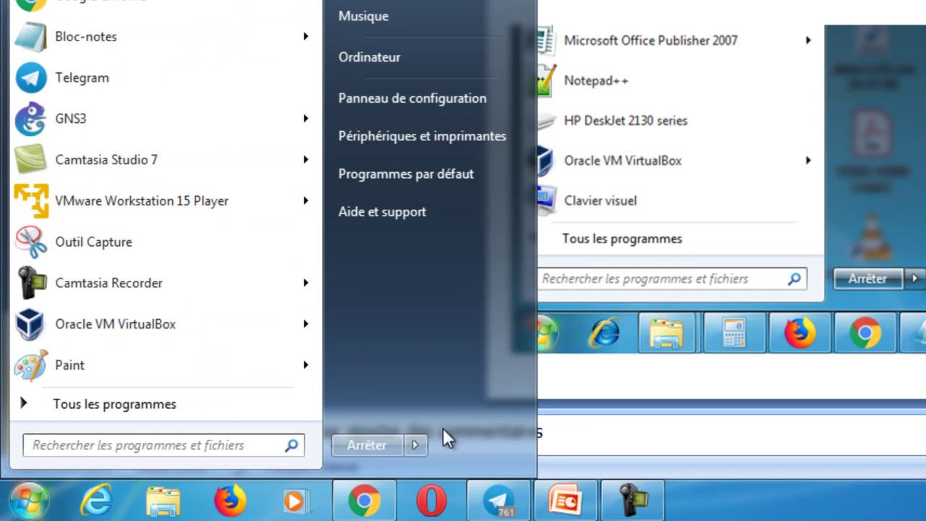
left_click(629, 439)
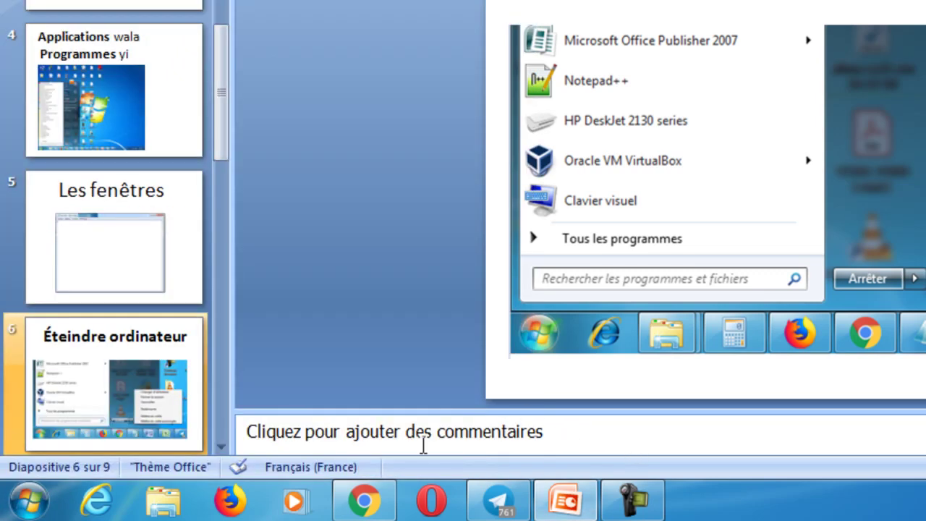
Display slide 7, "Fichiers yi", in the presentation
left_click(225, 443)
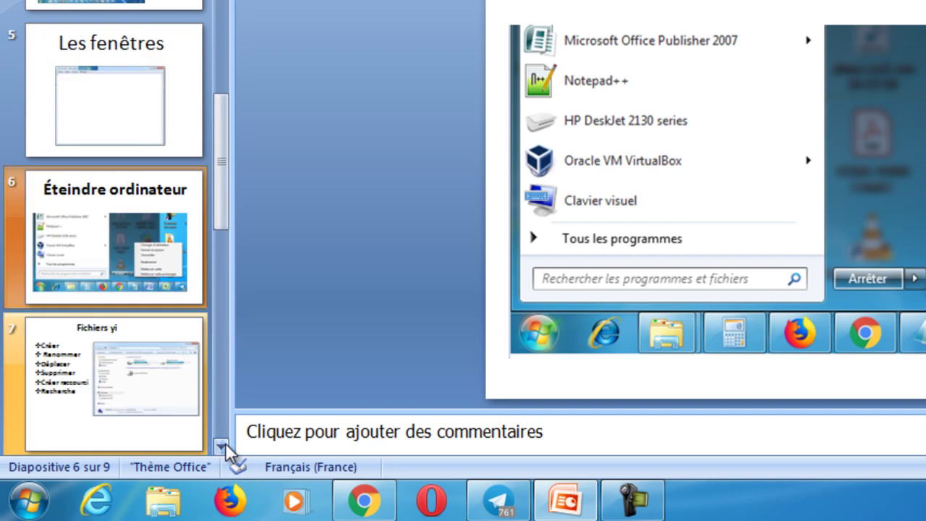
left_click(225, 444)
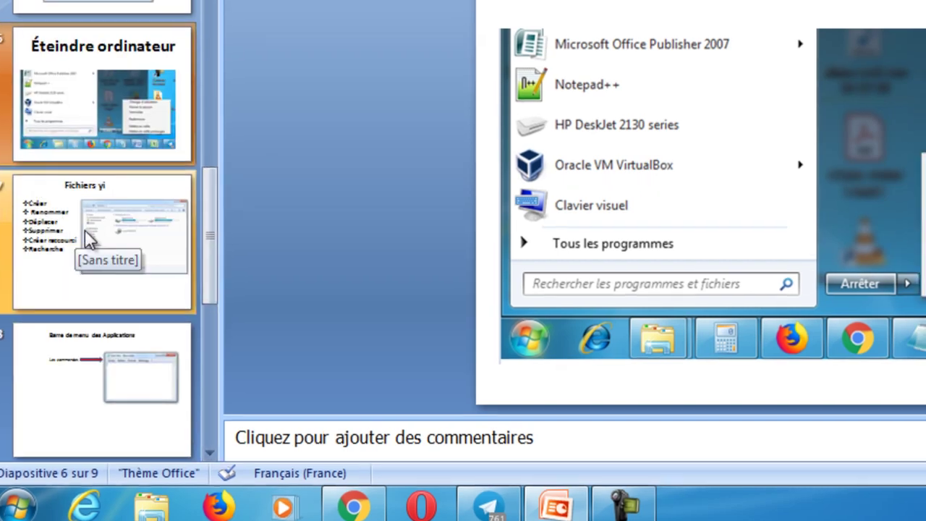
left_click(85, 230)
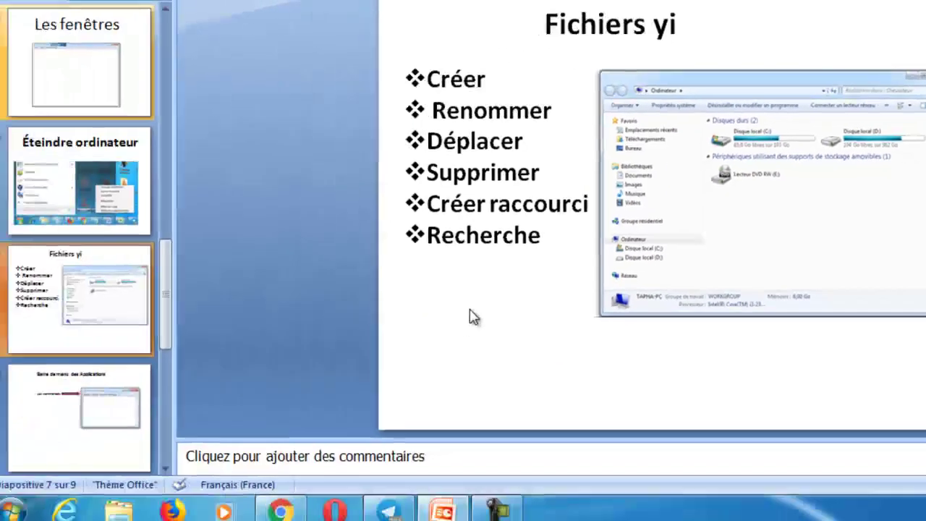
Browse the computer's files to the Utilisateurs folder on Disque local (C:)
left_click(27, 509)
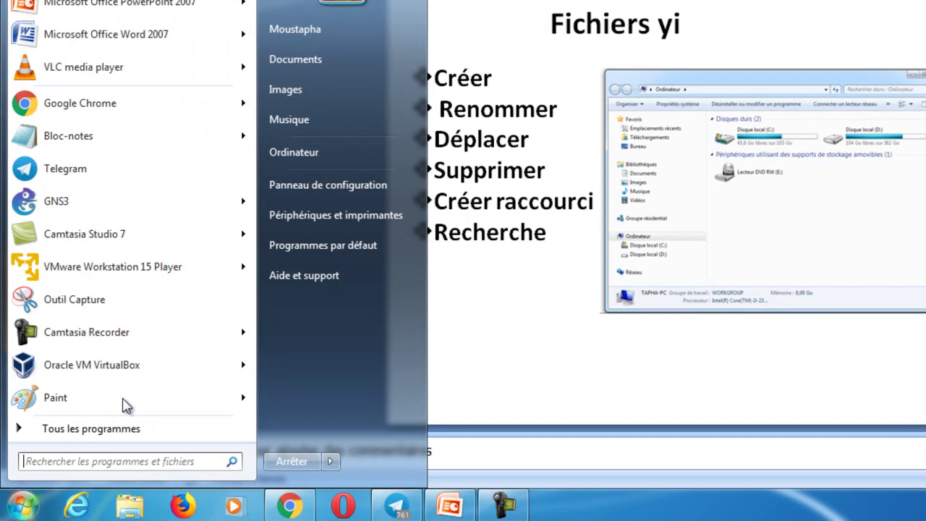
left_click(304, 165)
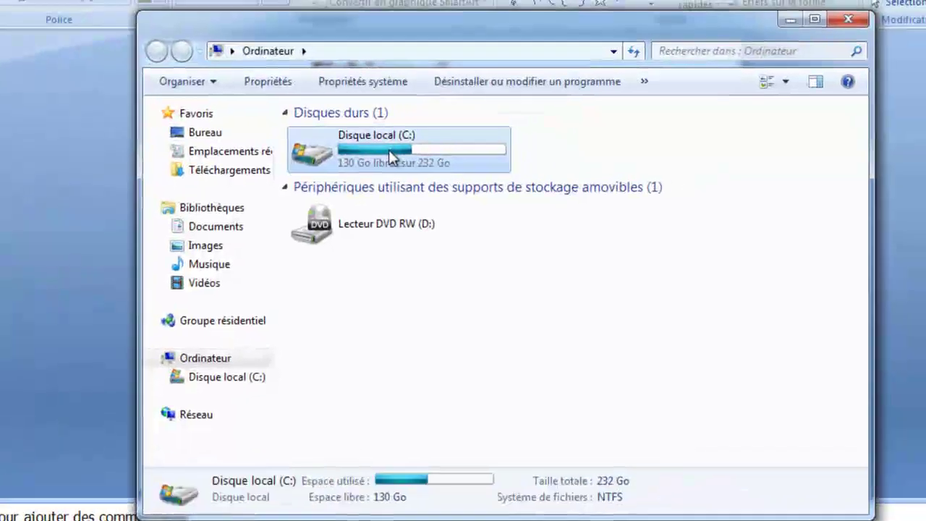
double_click(615, 101)
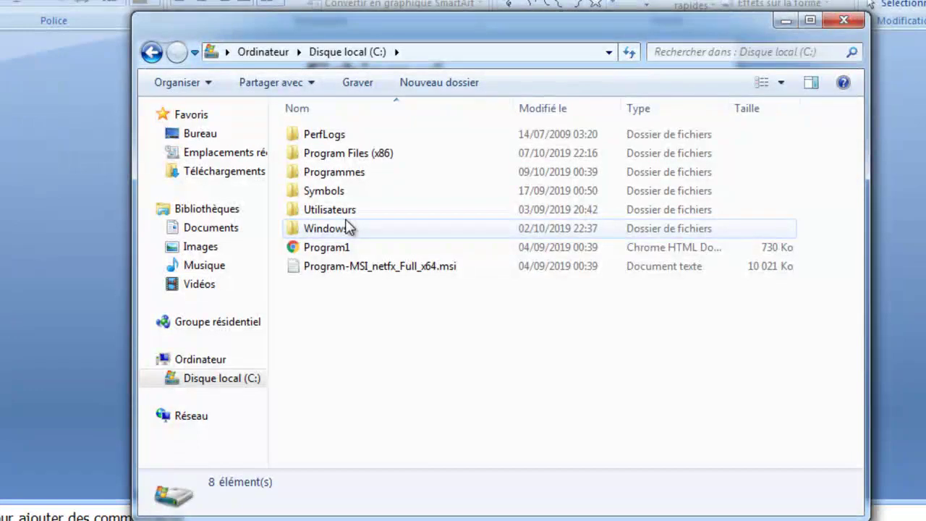
mouse_move(348, 227)
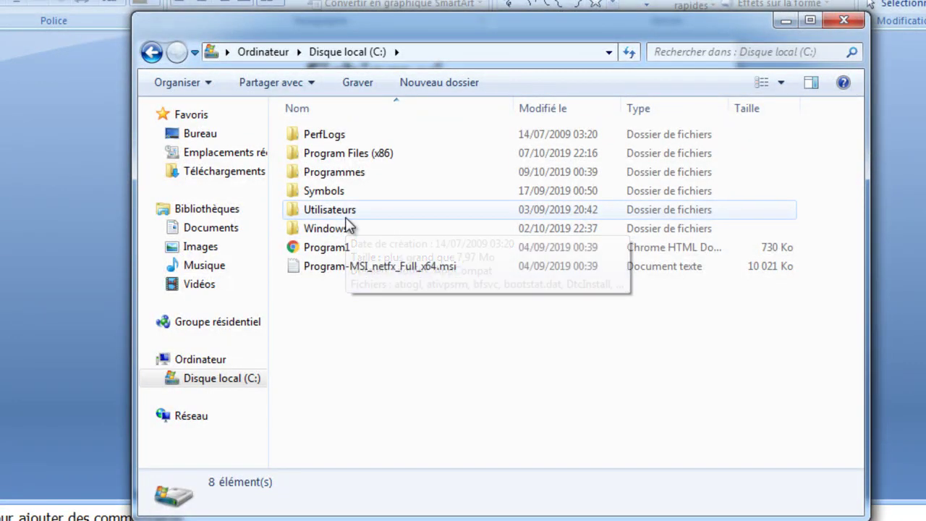
left_click(346, 219)
double_click(347, 217)
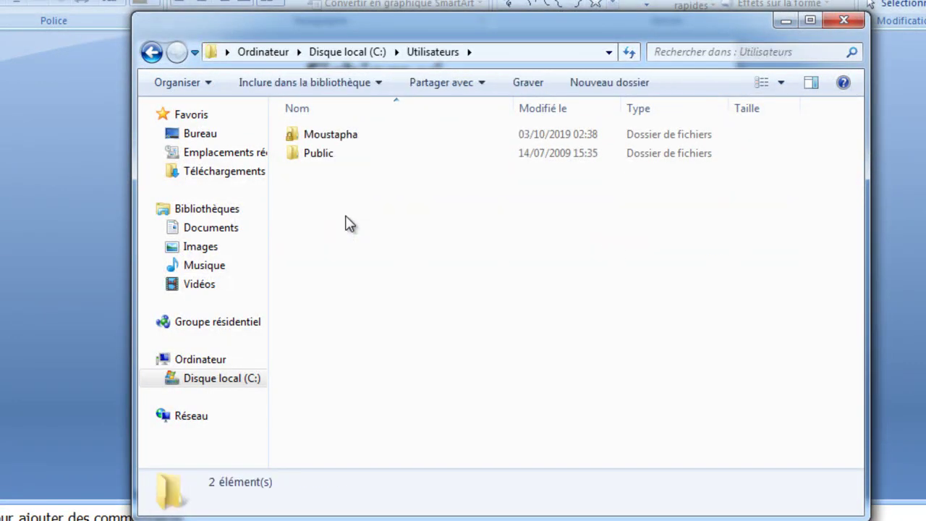
Open the Ma musique folder inside the personal user folder
left_click(342, 144)
double_click(342, 144)
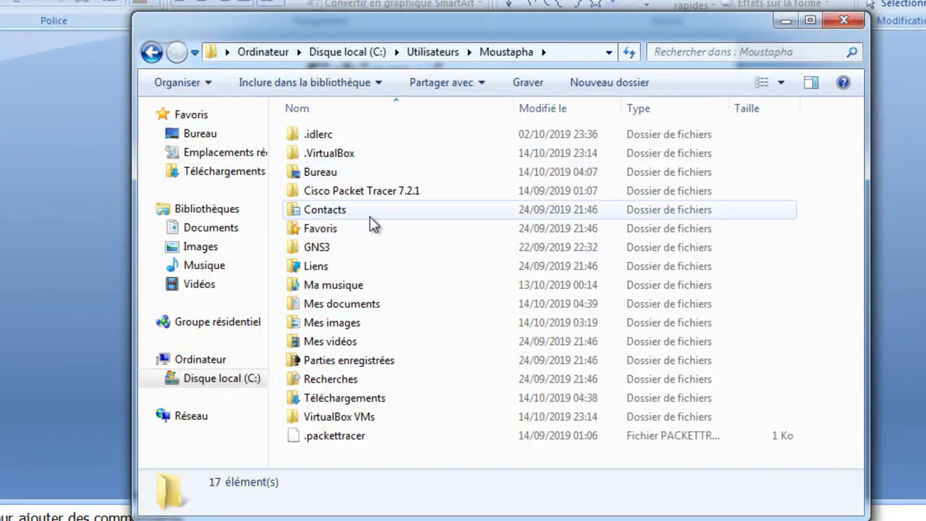
mouse_move(384, 324)
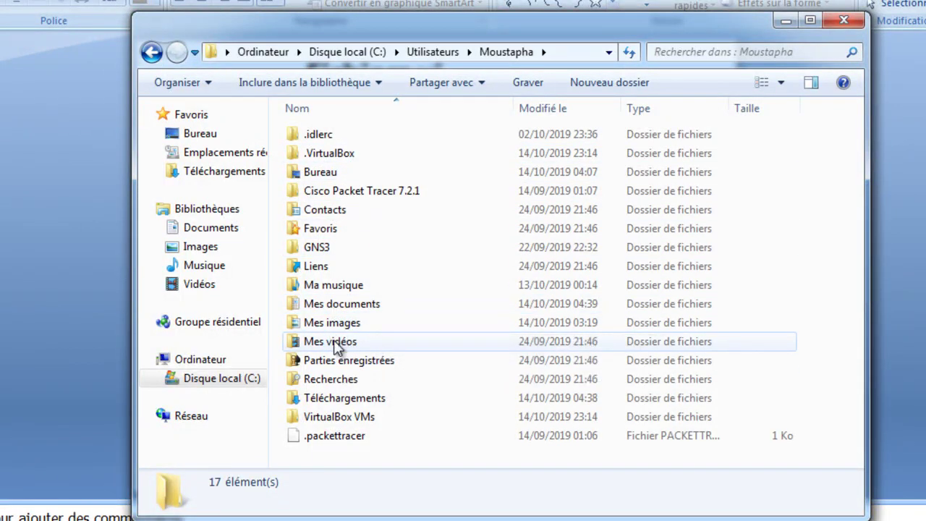
left_click(336, 292)
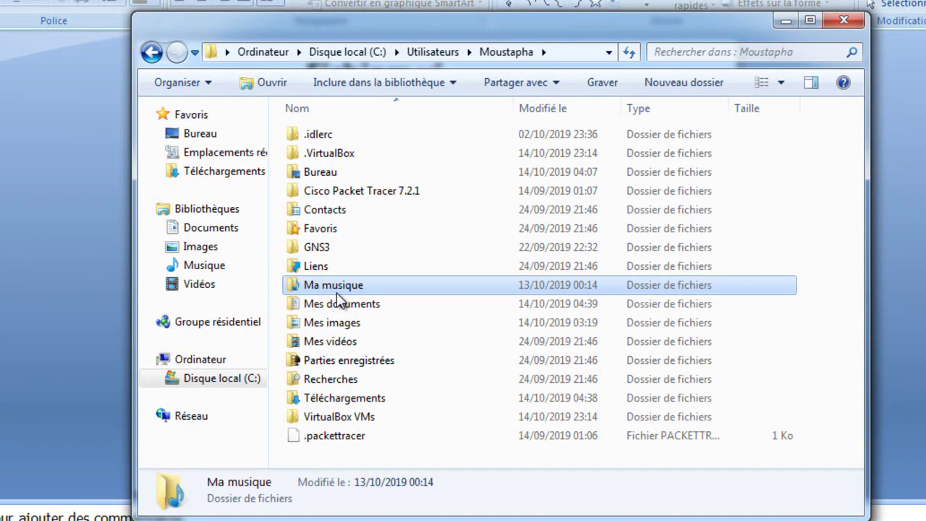
double_click(337, 292)
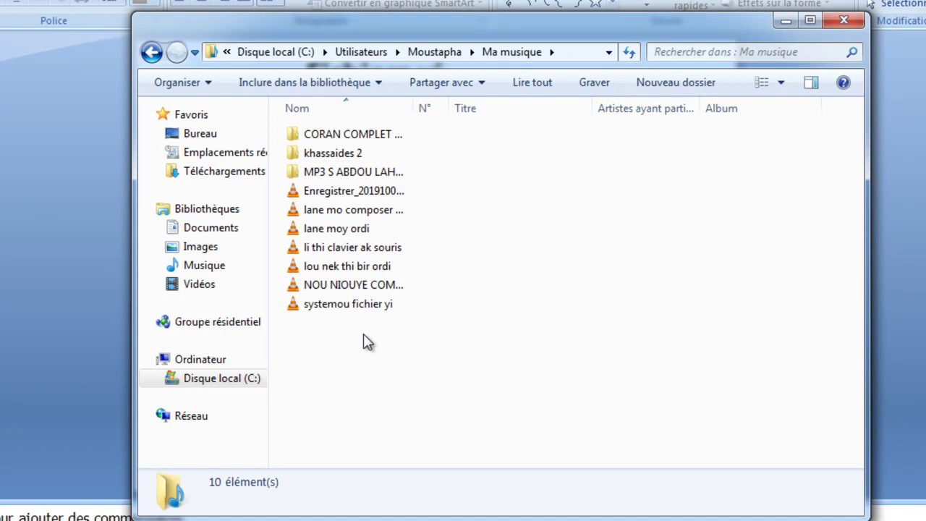
Create a new folder in Ma musique with the default name "Nouveau dossier", look inside it and return to Ma musique
right_click(546, 344)
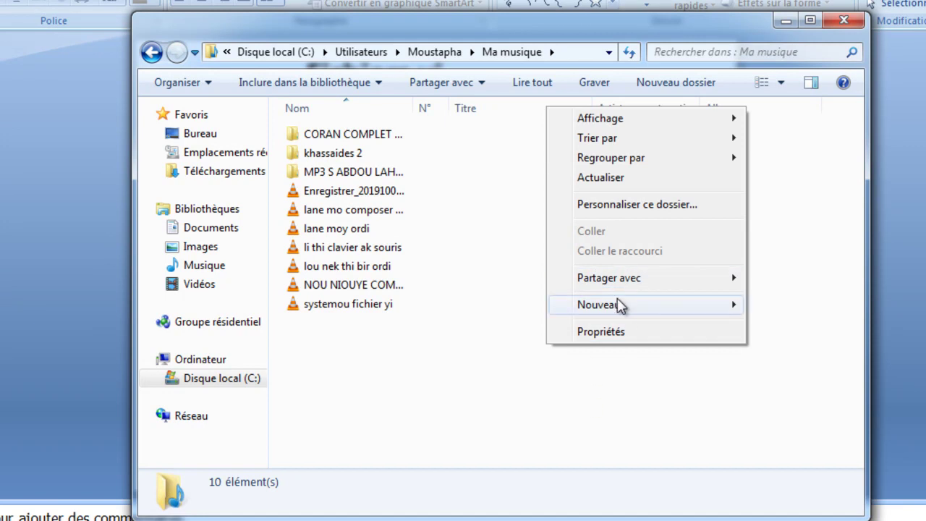
mouse_move(623, 309)
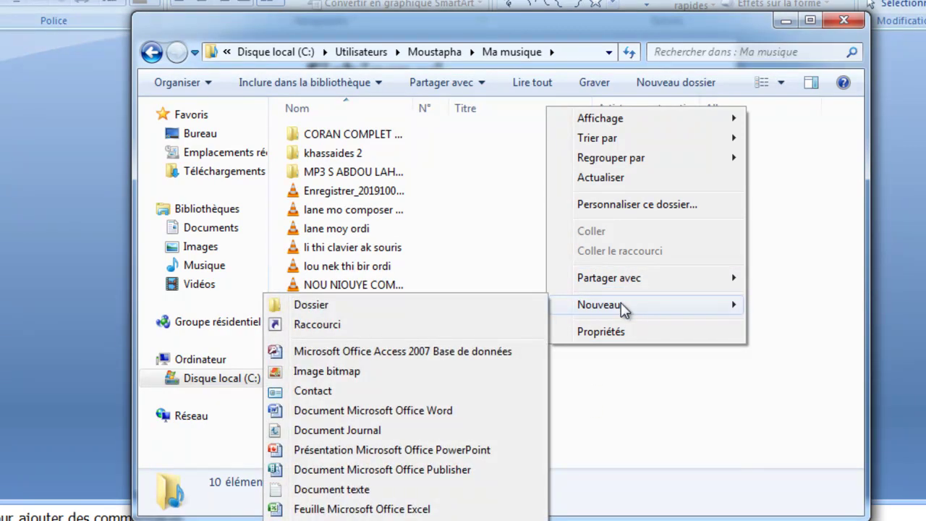
left_click(417, 308)
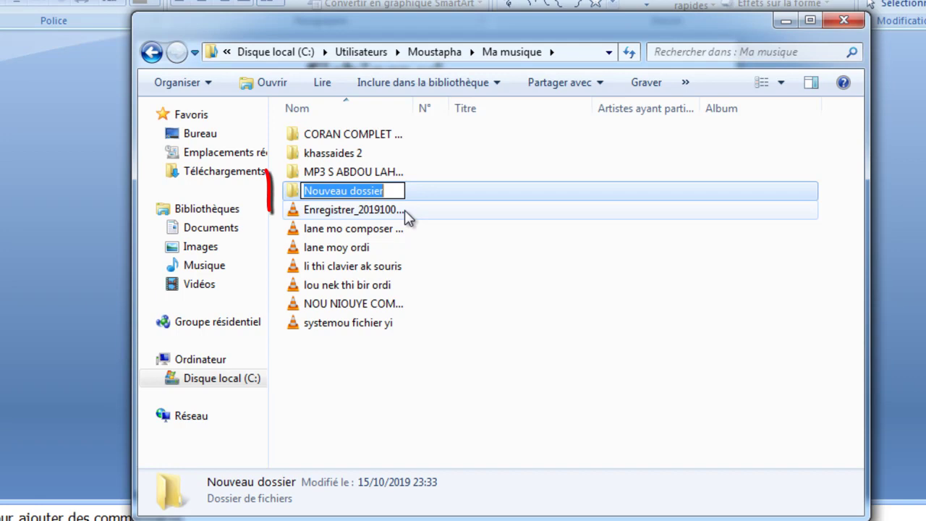
left_click(477, 229)
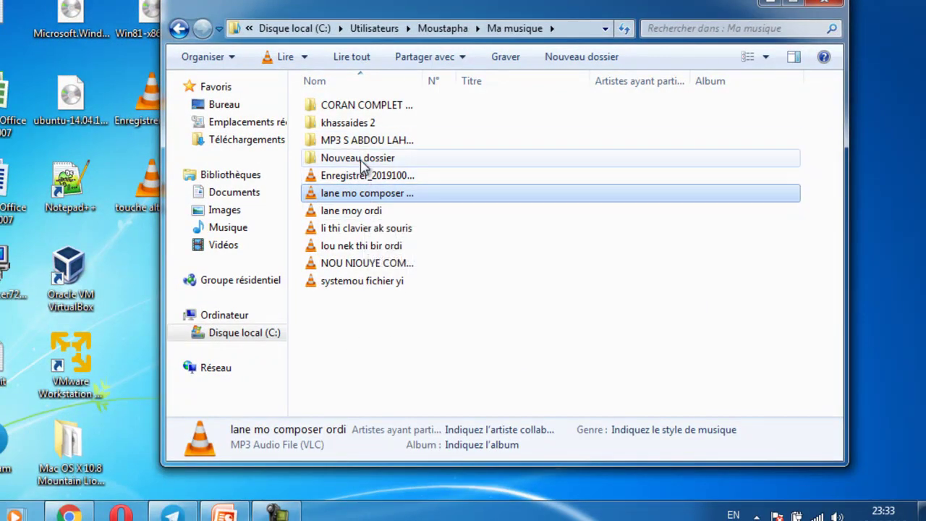
double_click(362, 166)
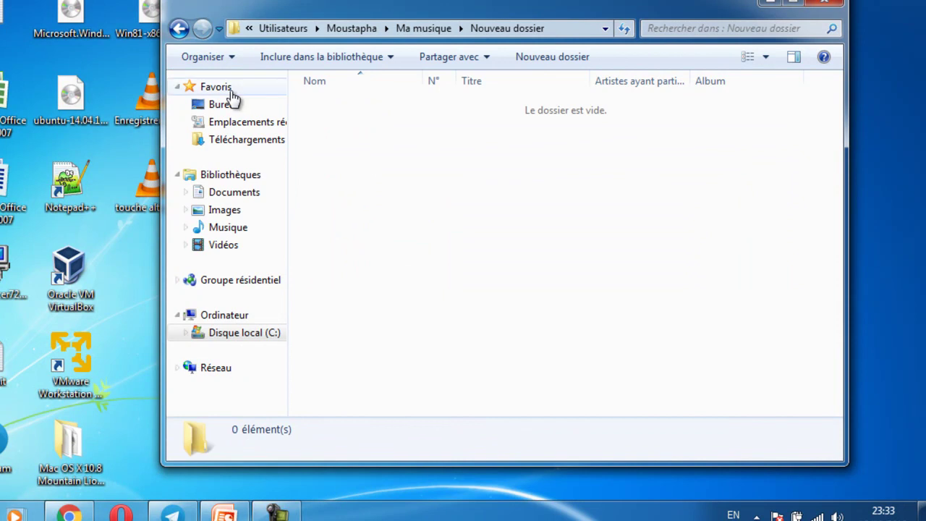
left_click(178, 28)
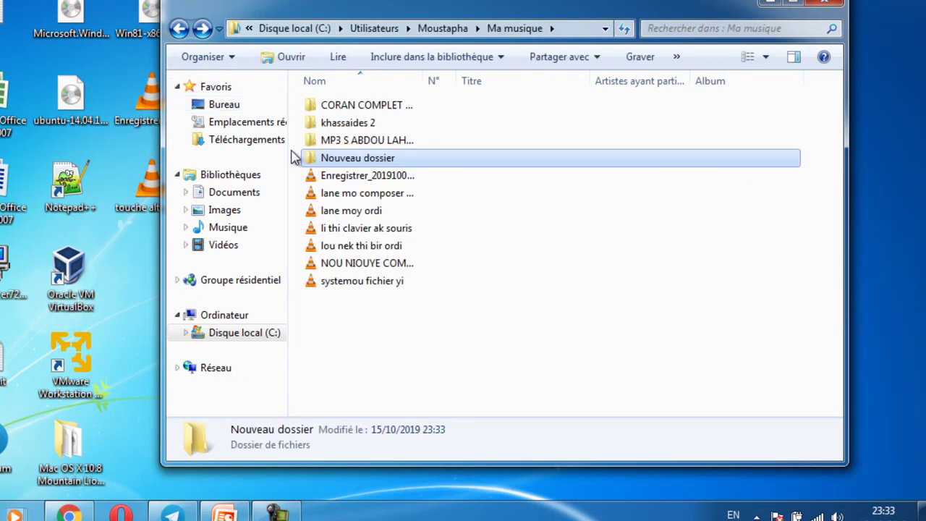
Rename the "Nouveau dossier" folder as test and briefly consult the "Fichiers yi" slide in PowerPoint
right_click(357, 164)
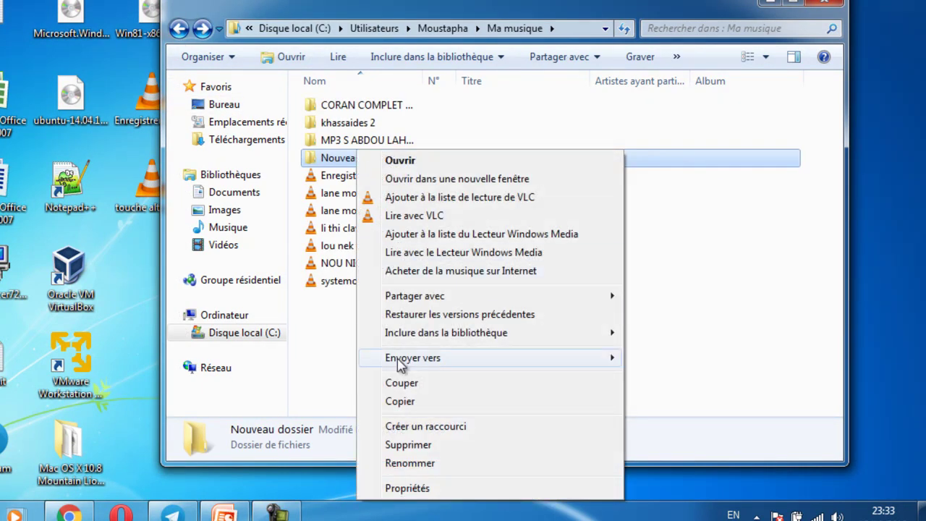
left_click(409, 463)
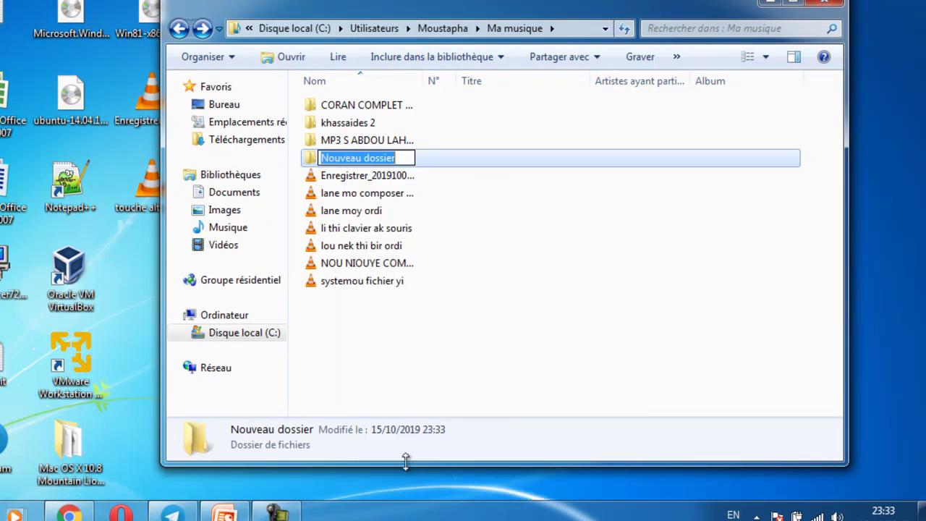
key("BackSpace")
type("test")
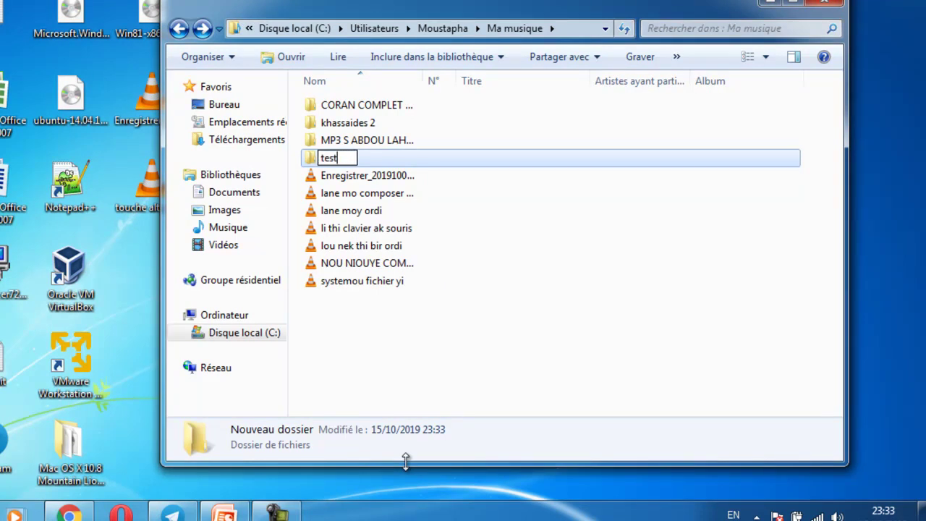
key("Return")
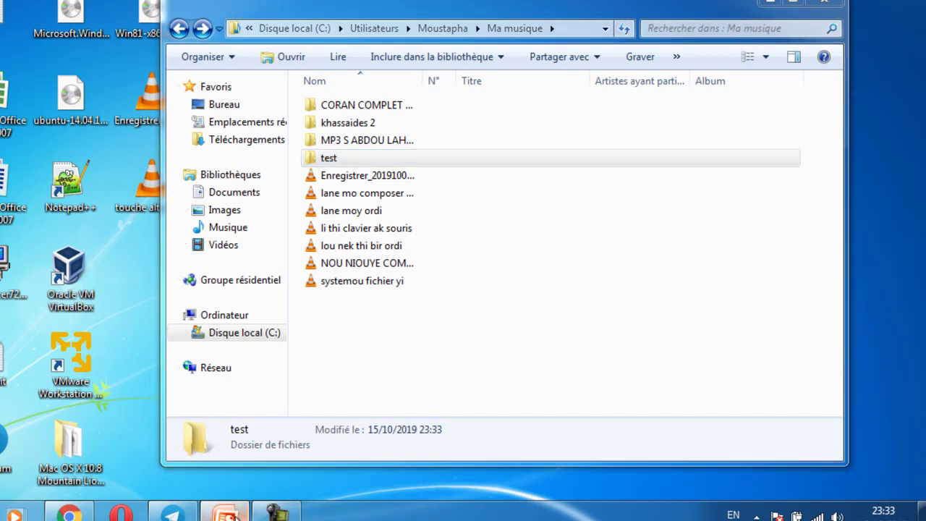
left_click(230, 514)
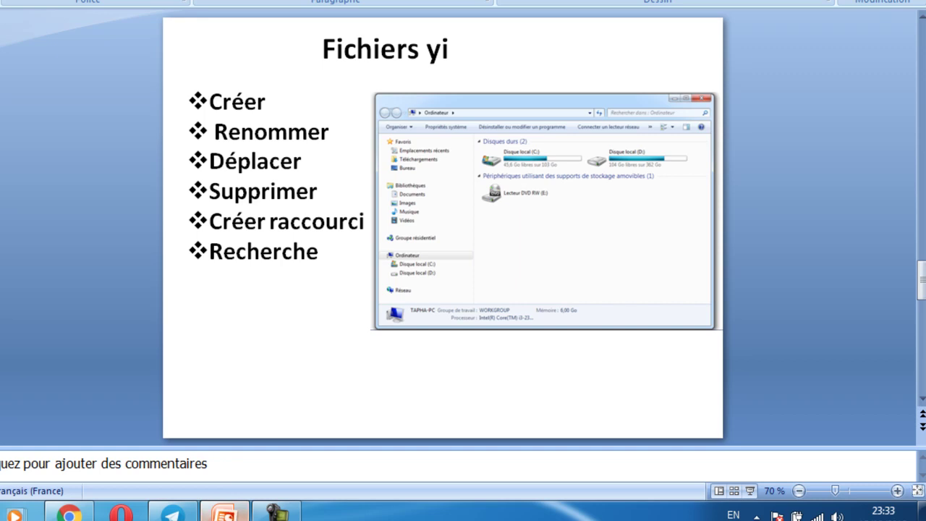
left_click(225, 514)
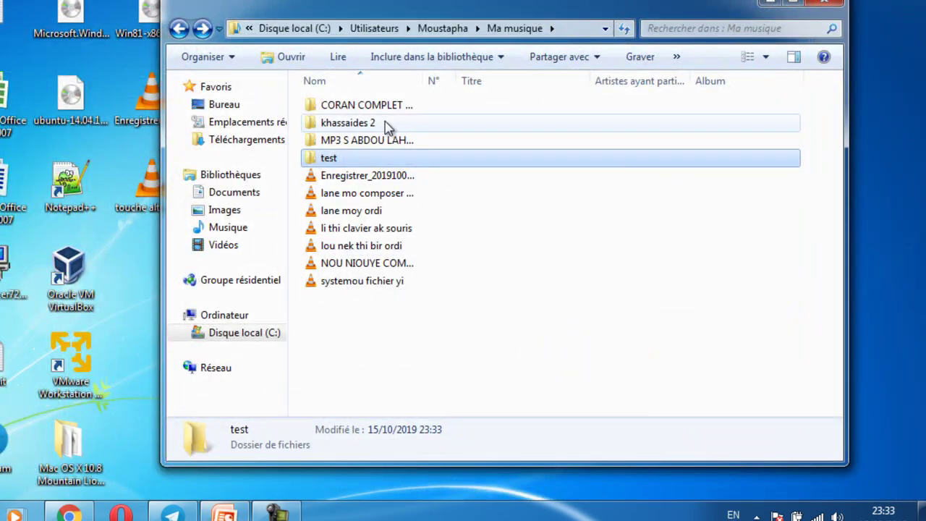
Move the test folder from Ma musique to the Images library by cutting and pasting it, and minimize the Images window
right_click(357, 159)
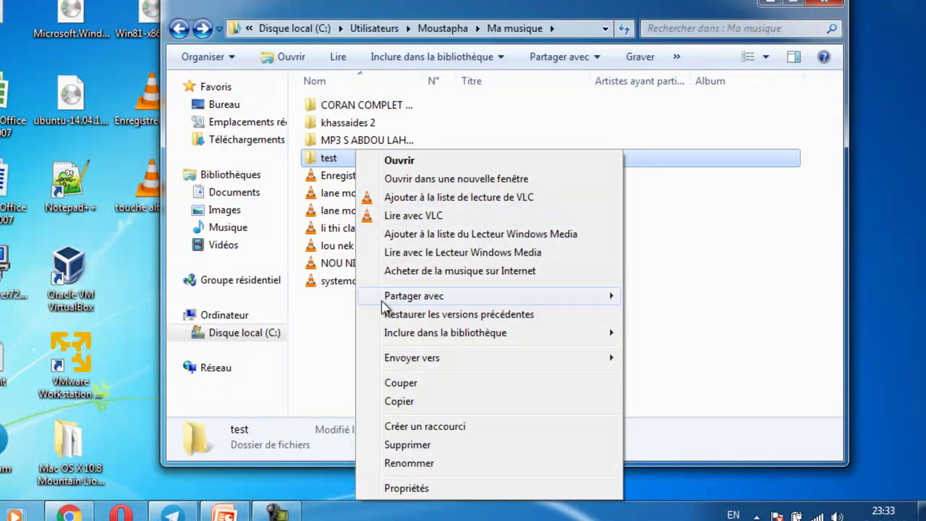
left_click(403, 384)
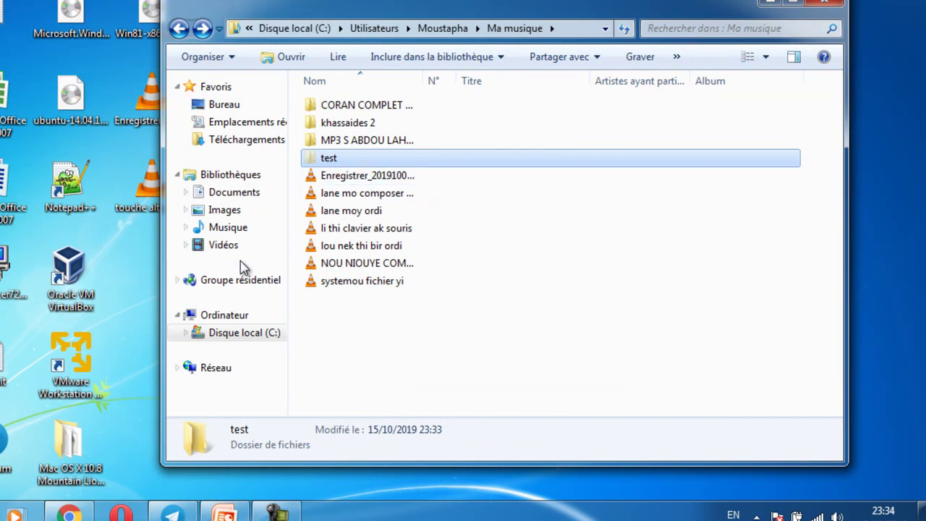
key("super")
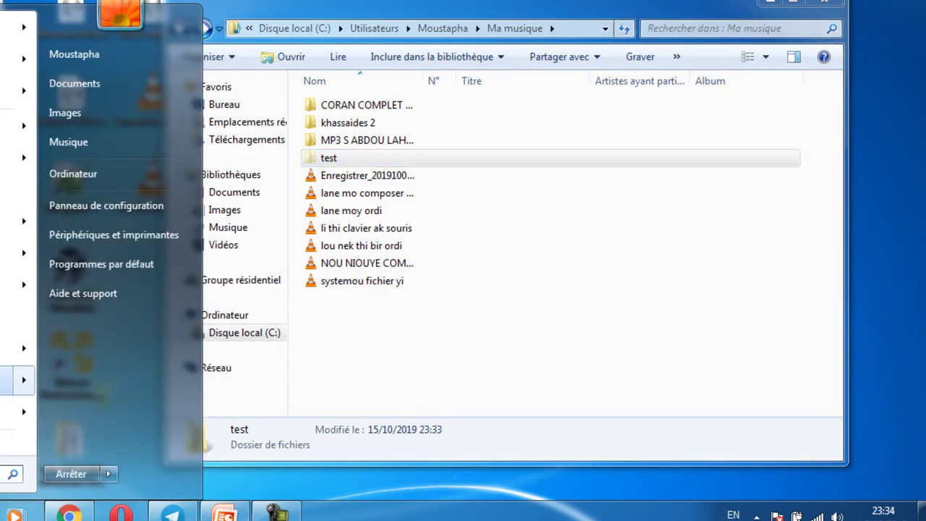
left_click(77, 118)
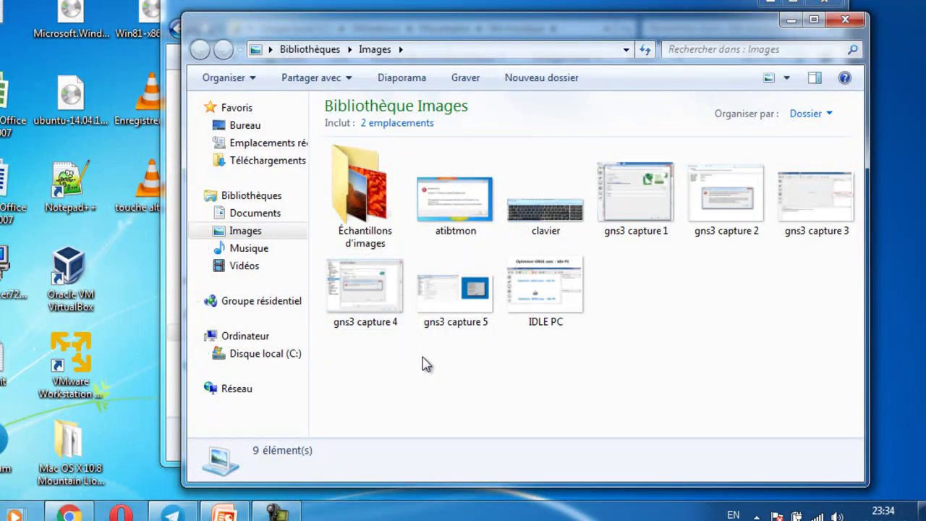
right_click(426, 364)
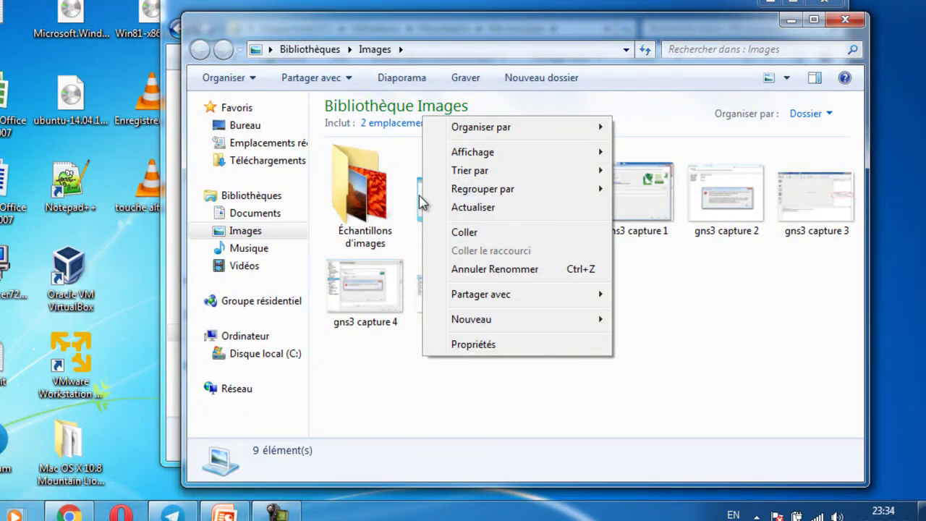
left_click(471, 233)
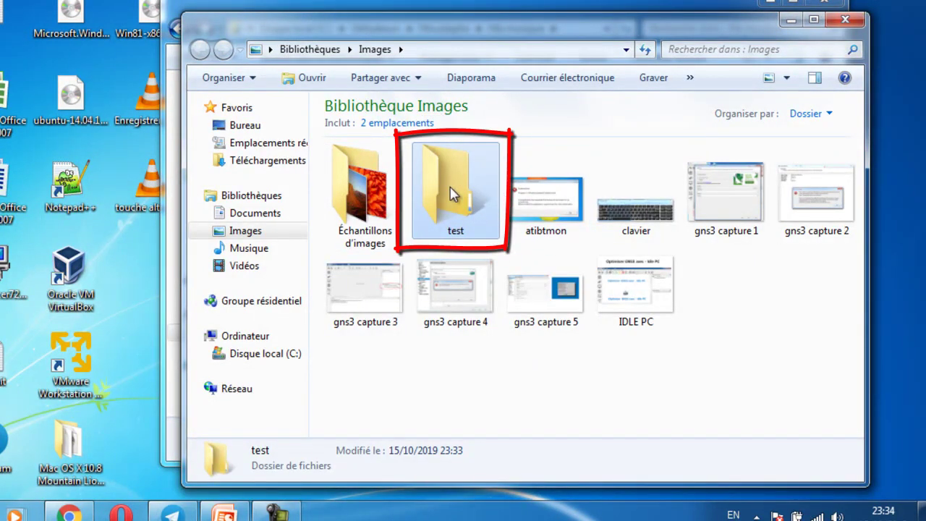
left_click(792, 21)
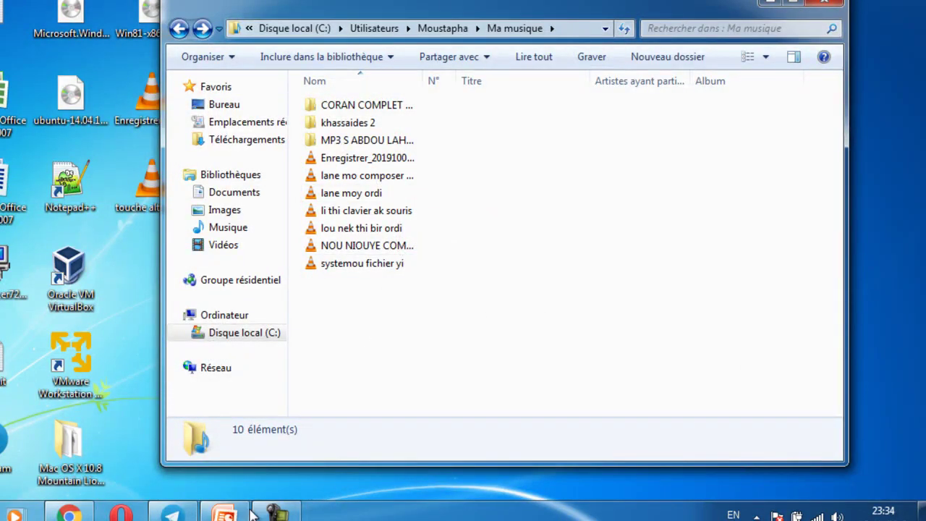
Consult the "Fichiers yi" slide, reopen the Images window and delete the test folder to the Corbeille
left_click(224, 512)
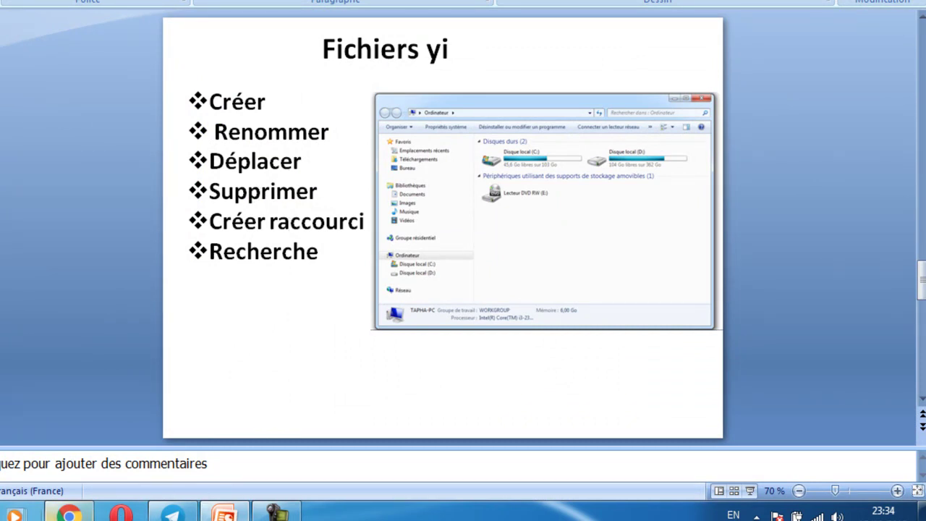
mouse_move(15, 513)
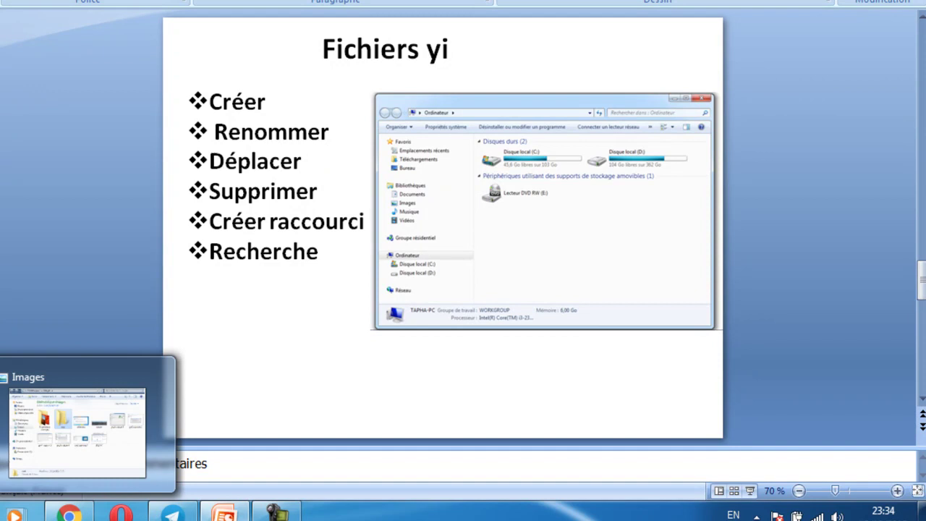
left_click(146, 372)
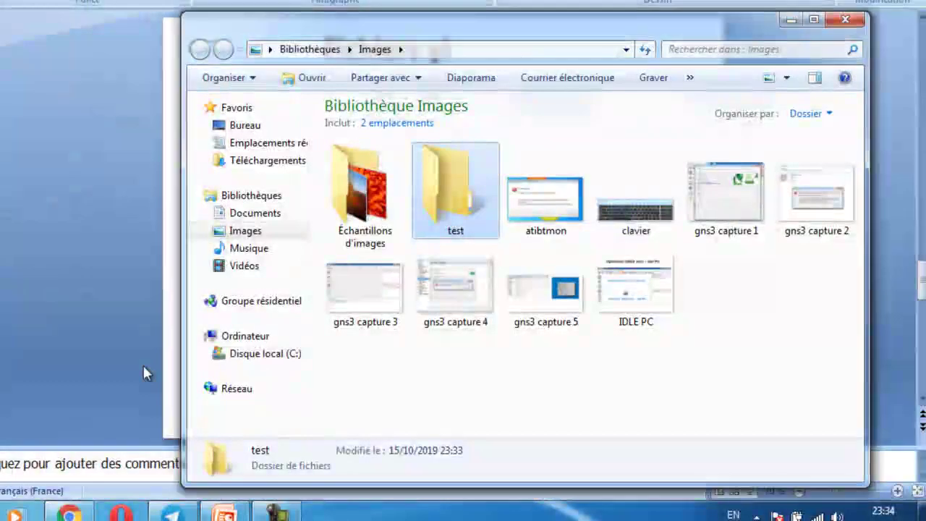
right_click(459, 213)
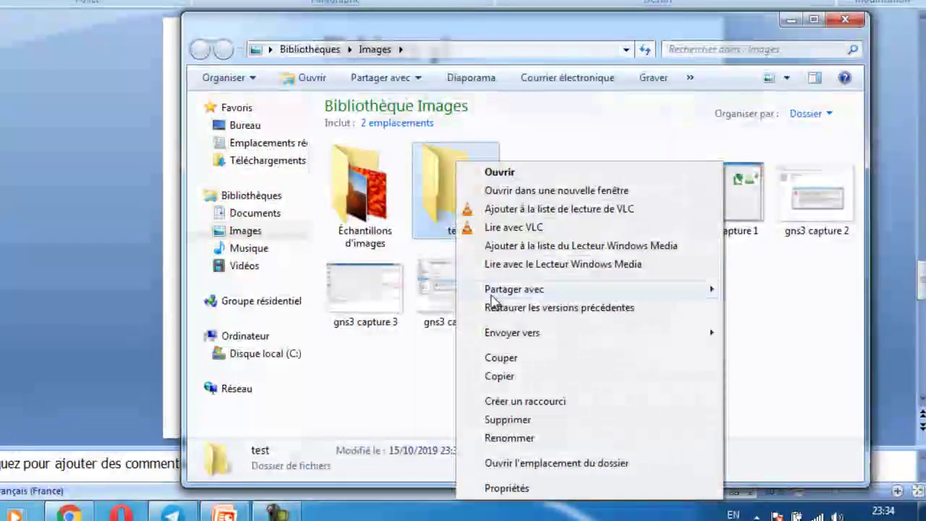
left_click(506, 419)
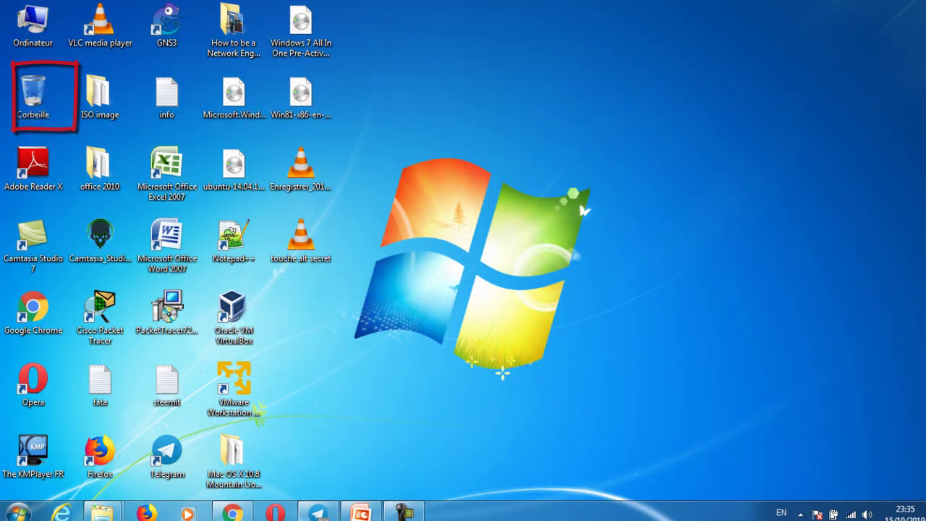
mouse_move(105, 512)
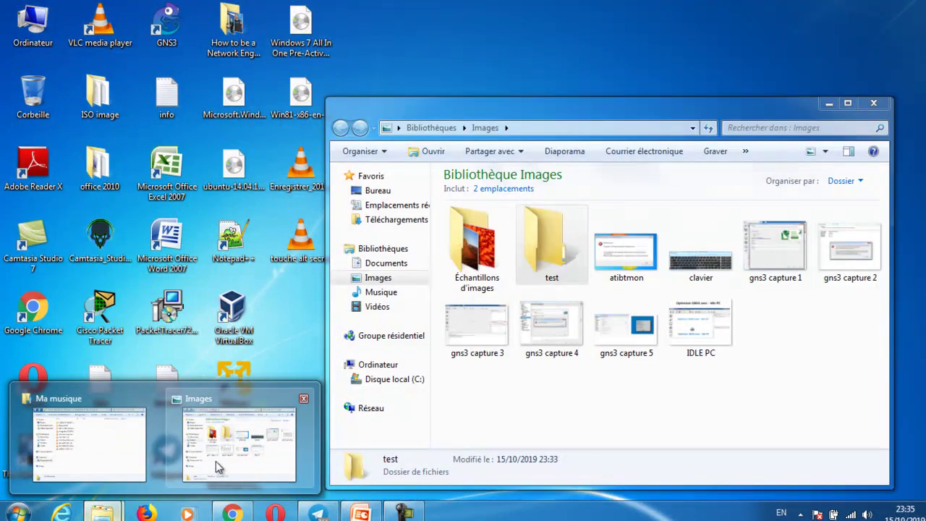
left_click(216, 461)
key("Delete")
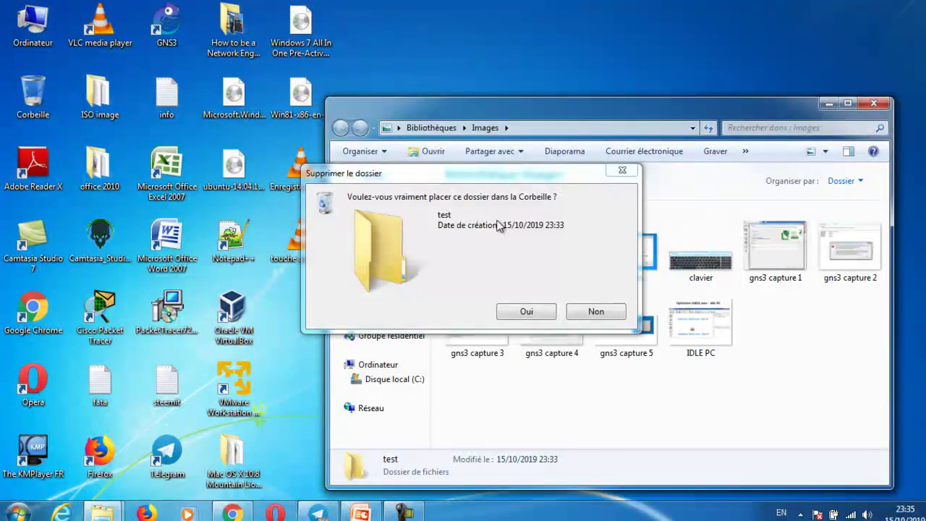
left_click(524, 313)
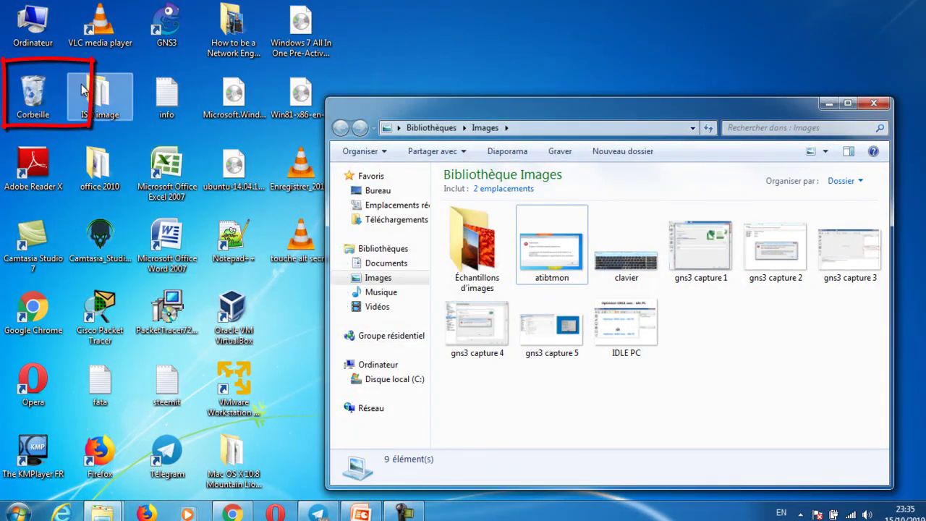
Display the actions available for the desktop Corbeille without running any, and return to the PowerPoint slide
left_click(28, 106)
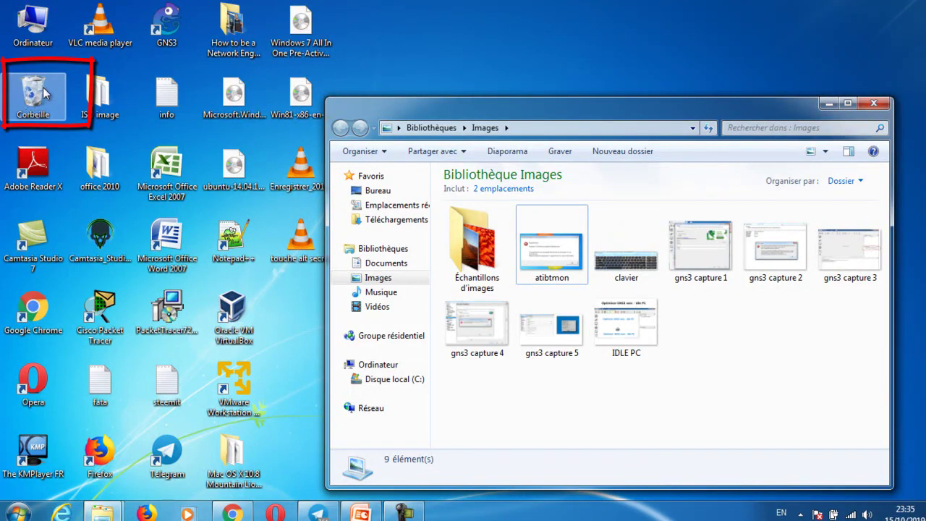
right_click(39, 97)
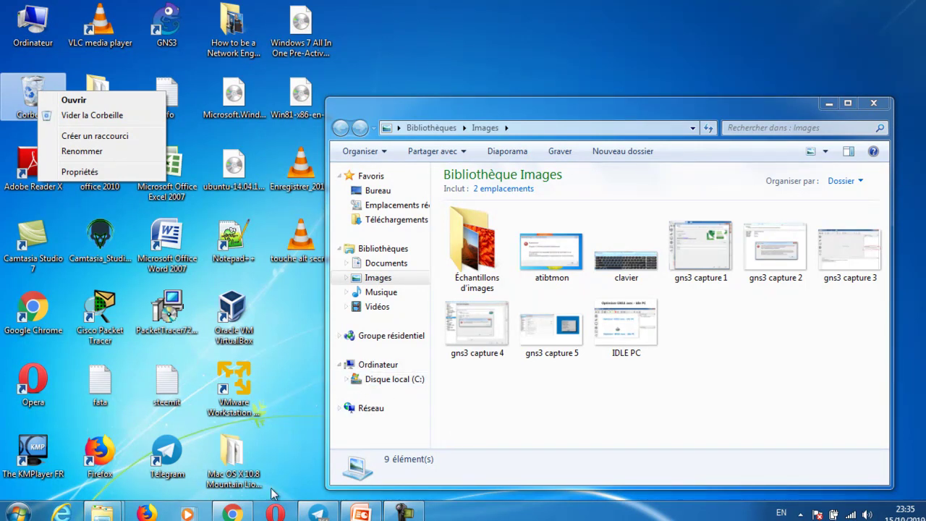
left_click(361, 512)
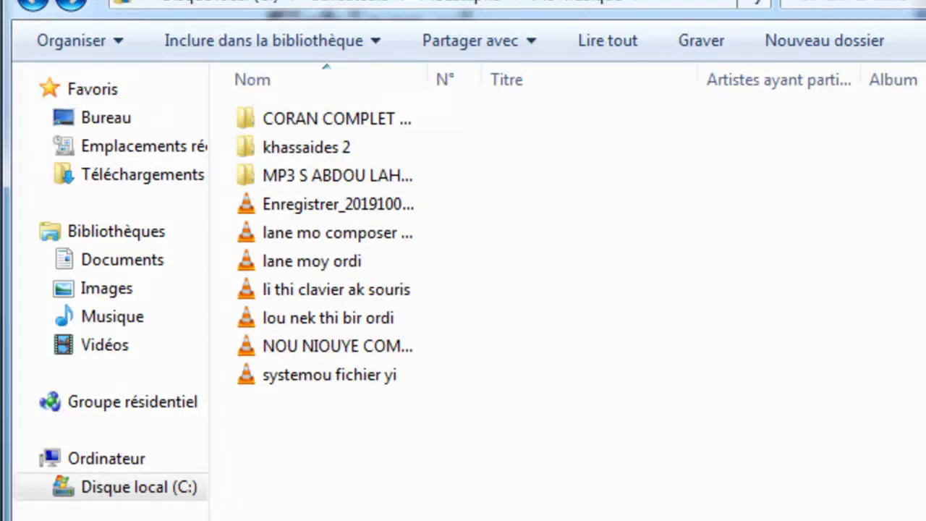
Create a new folder in Ma musique and name it with the account owner's nickname
right_click(432, 458)
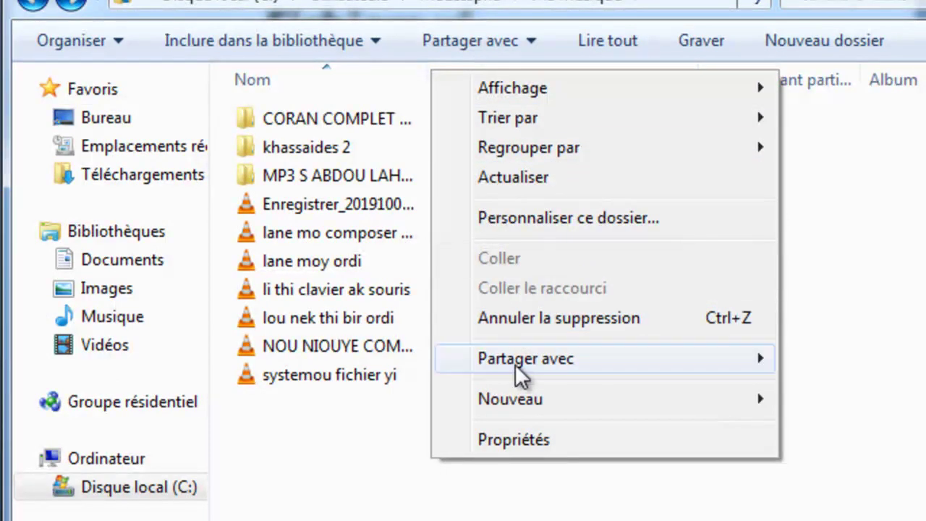
mouse_move(529, 403)
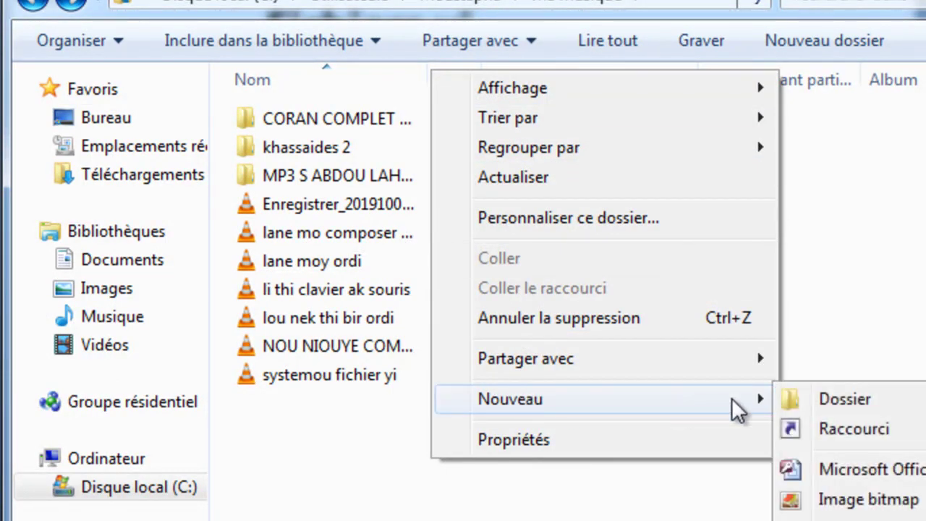
left_click(833, 399)
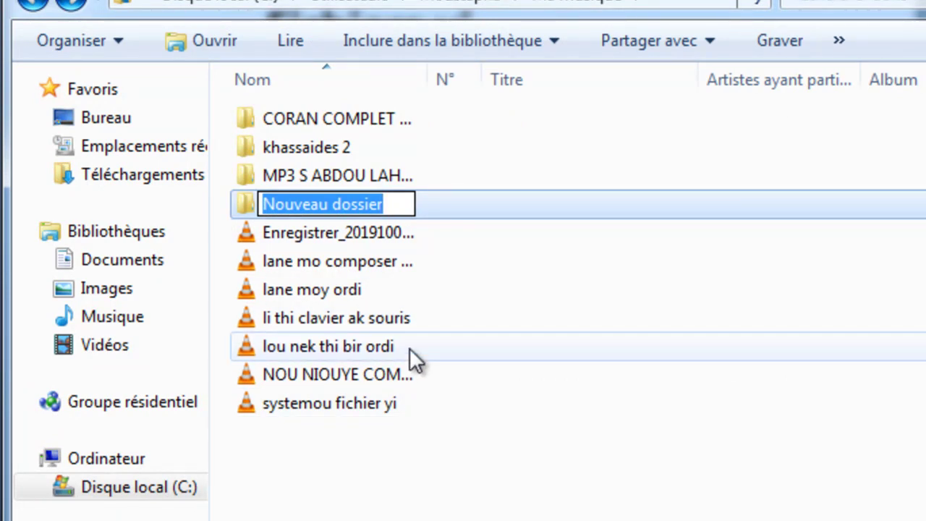
key("BackSpace")
type("ts")
key("BackSpace")
type("apha")
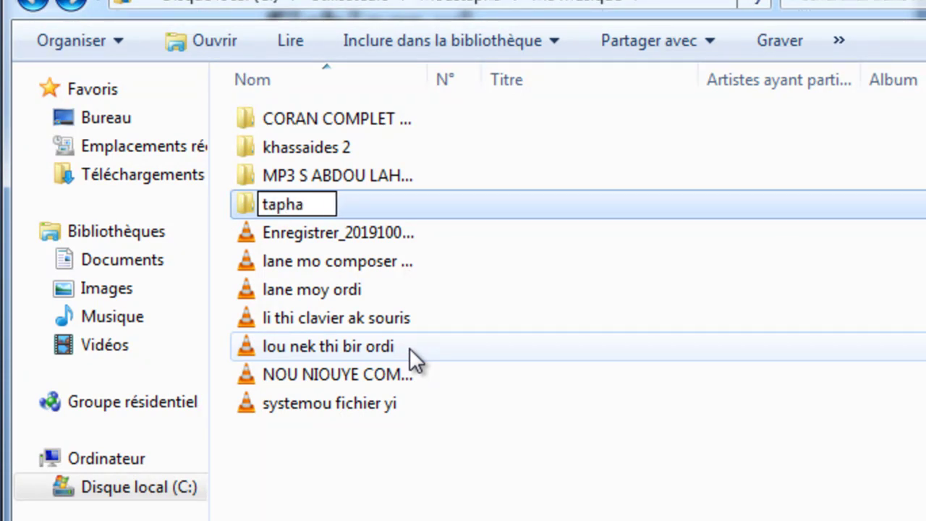
key("Return")
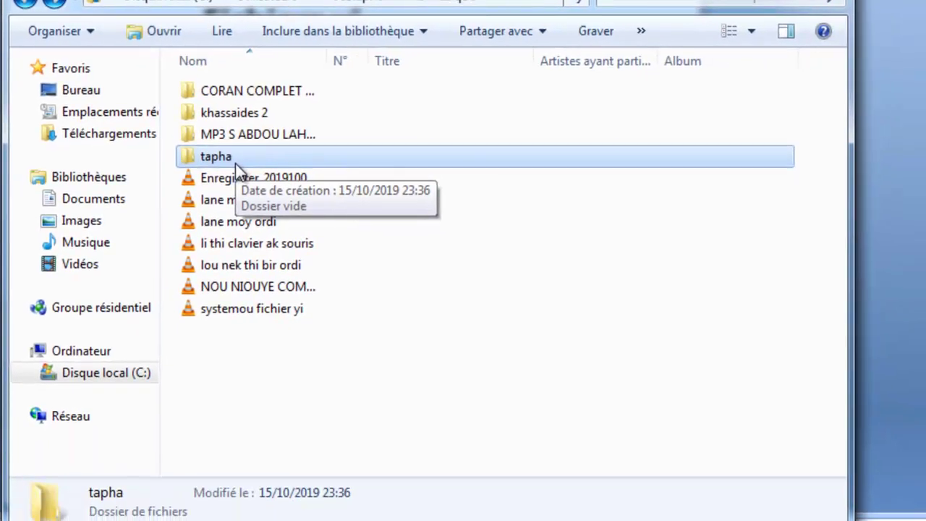
Send the nickname folder in Ma musique to the Bureau as a shortcut
right_click(307, 212)
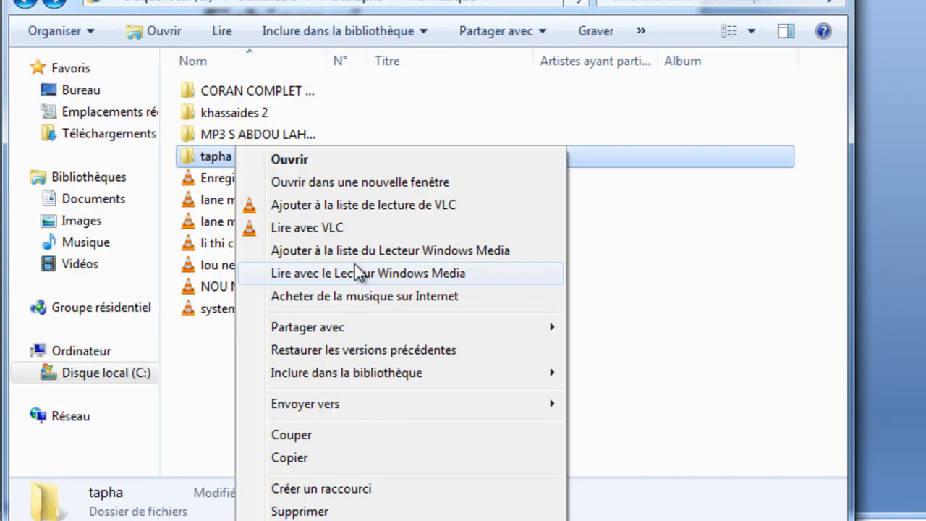
mouse_move(360, 405)
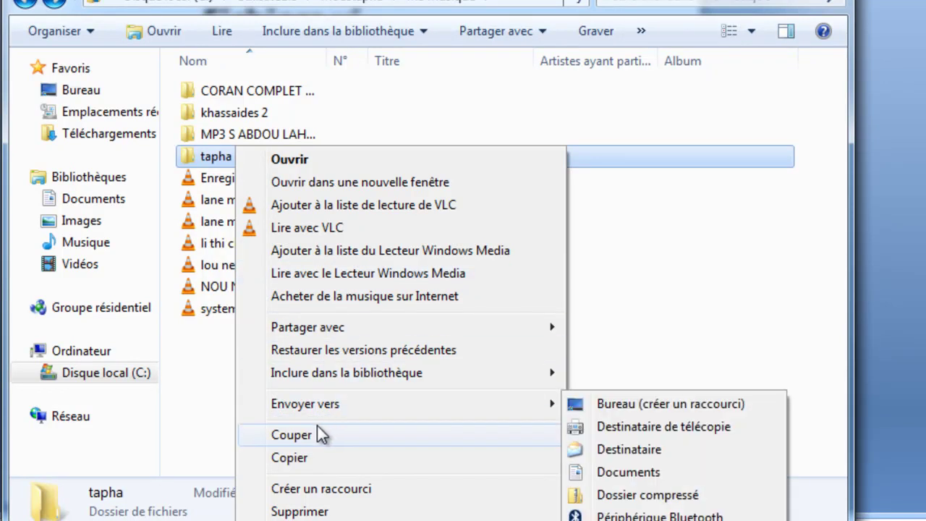
mouse_move(332, 410)
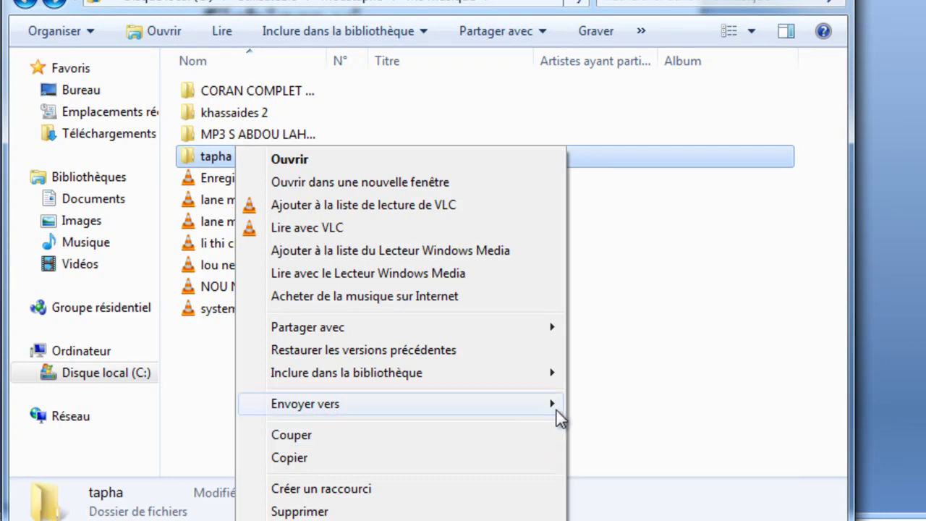
mouse_move(557, 411)
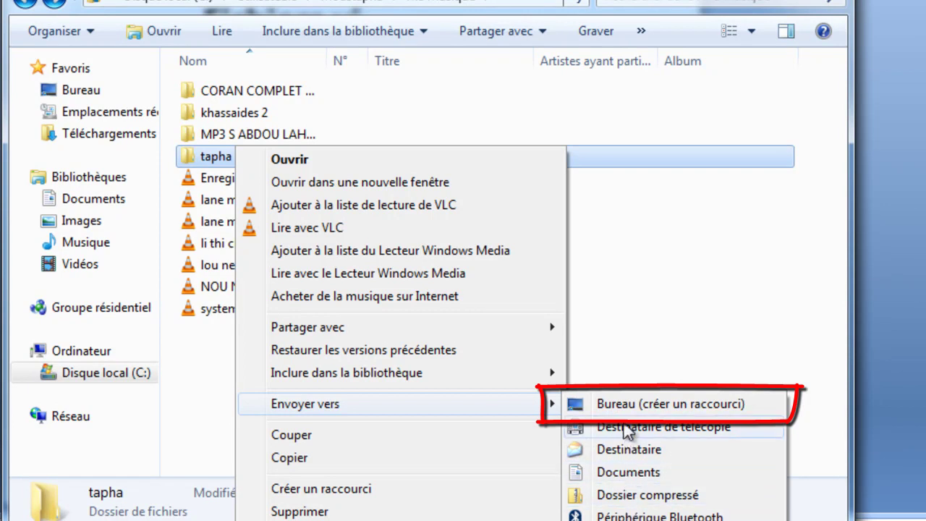
left_click(675, 411)
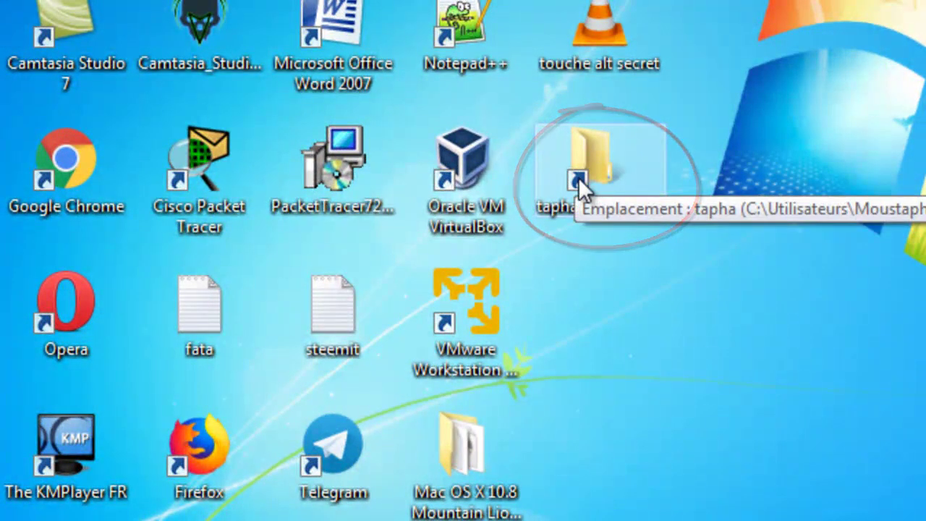
Open the nickname folder through its desktop shortcut to check its location, and minimize its window
left_click(578, 177)
double_click(578, 177)
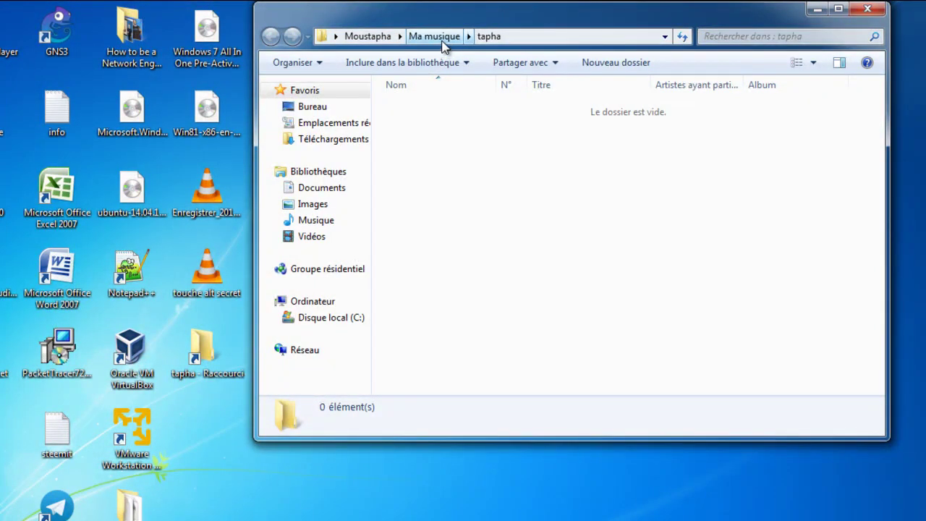
left_click(816, 9)
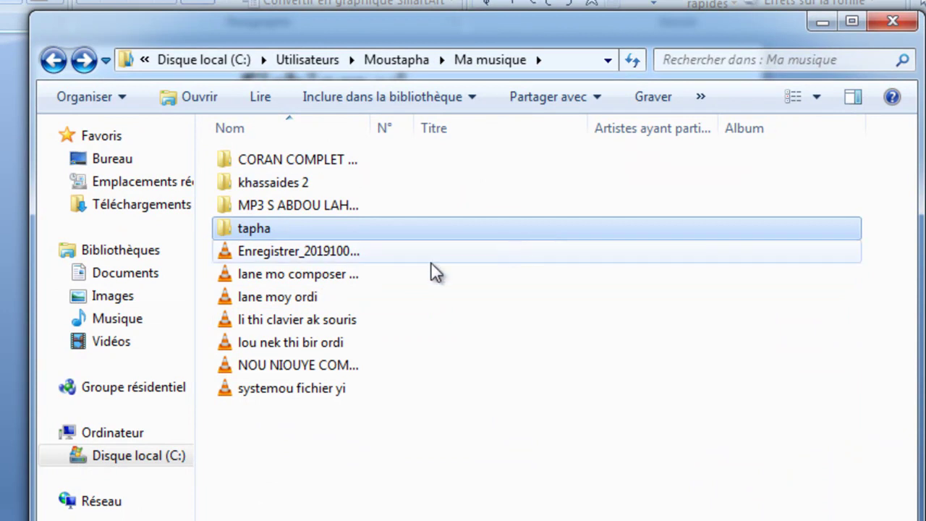
Search Ma musique for the nickname folder and close the search results window
left_click(683, 56)
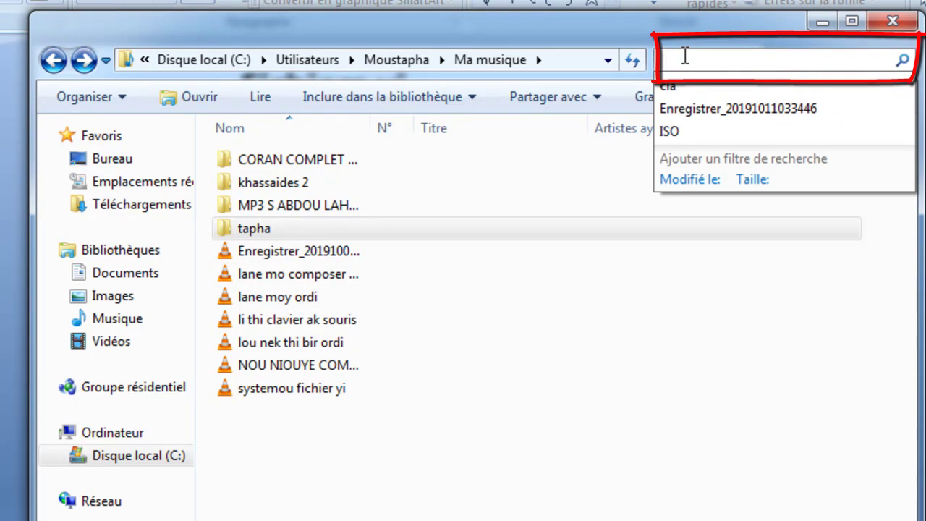
type("ta")
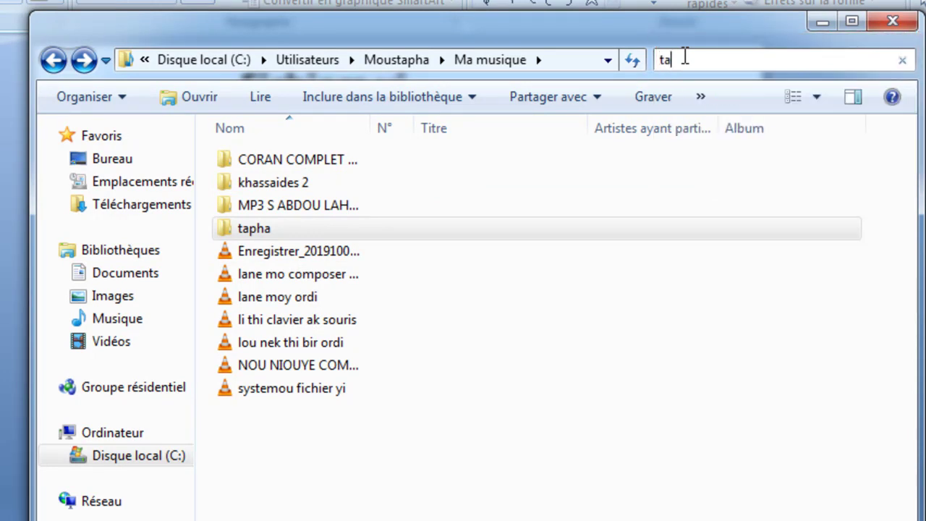
type("pha")
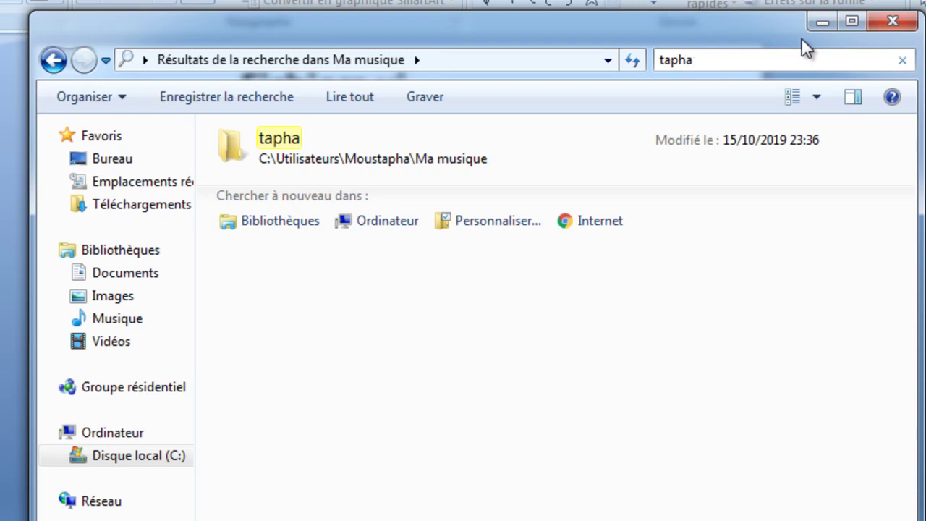
left_click(901, 26)
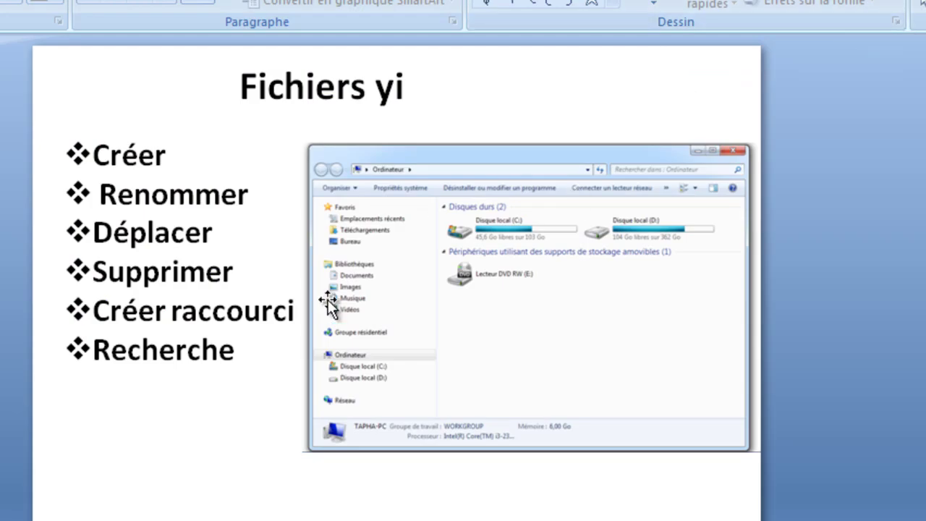